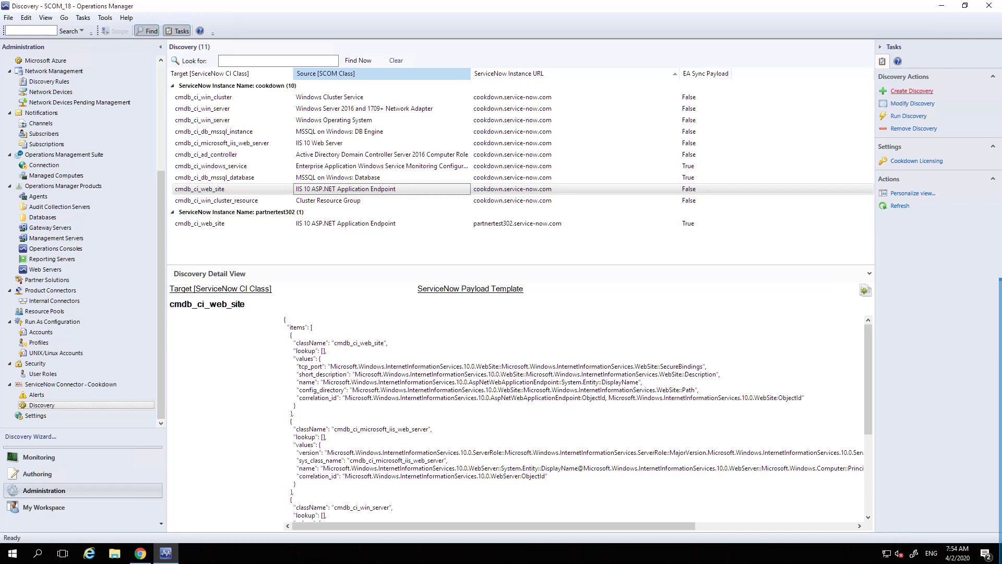
- Start a new discovery with Enterprise Application Sync disabled for the class
left_click(912, 90)
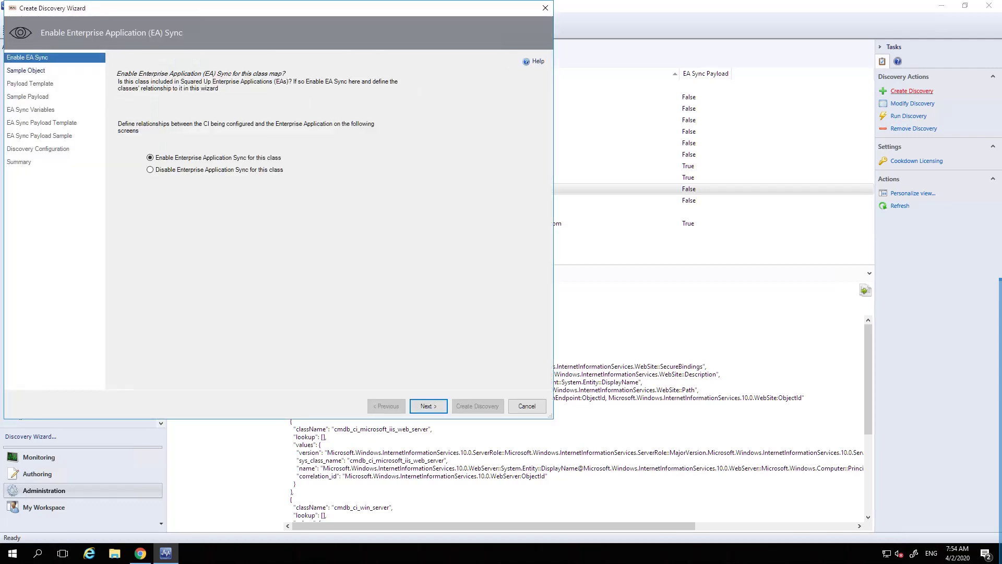
left_click(150, 169)
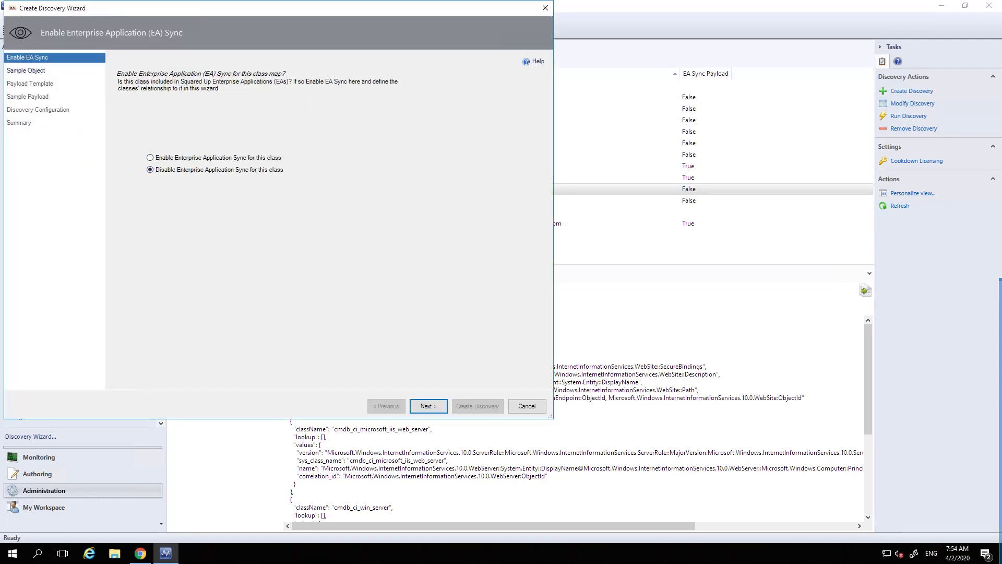
left_click(428, 406)
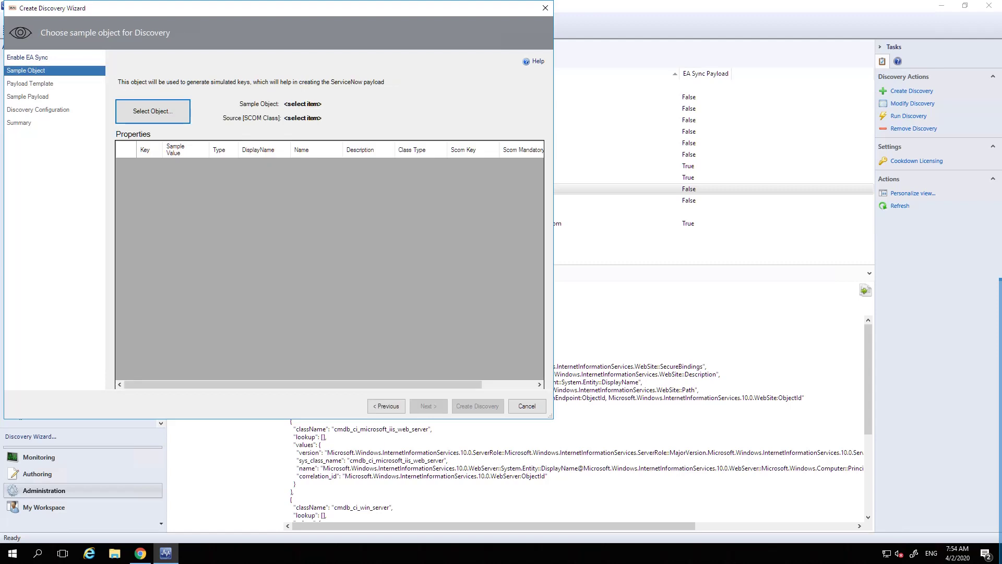
- Select Default Web Site/Ops18 from the IIS 10 ASP.NET Application Endpoint class as the sample object and proceed to the payload template
left_click(152, 111)
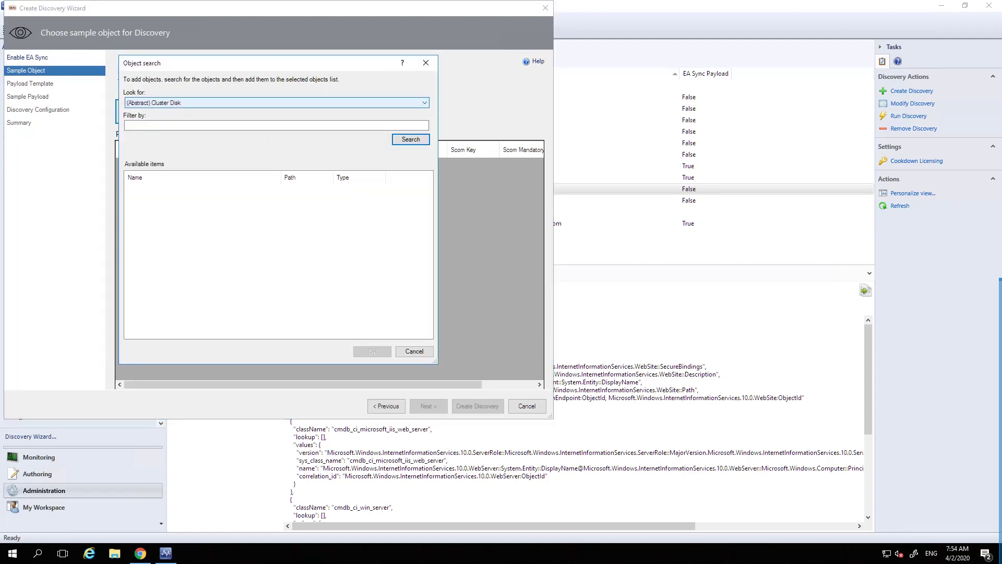
left_click(277, 103)
key("i")
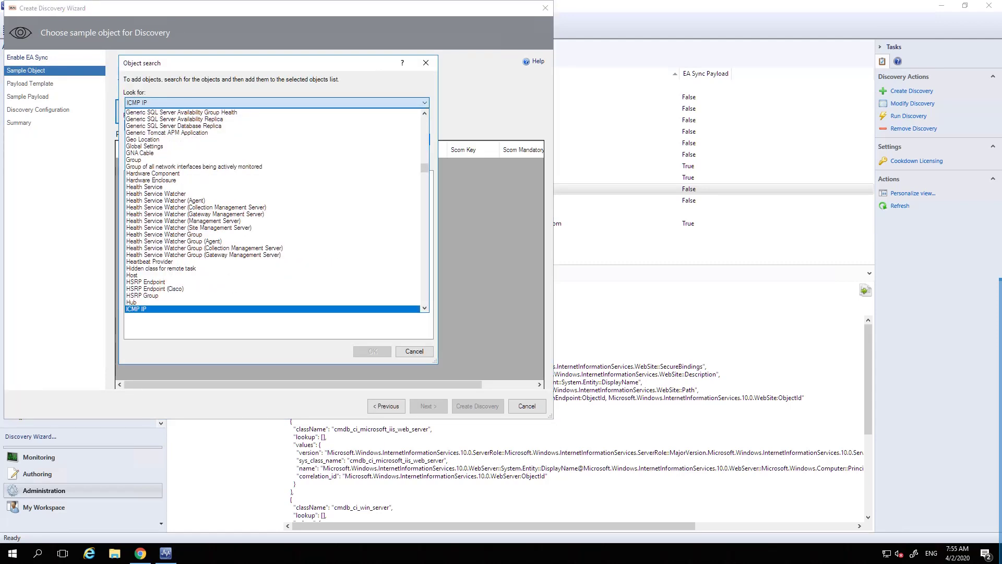
key("Down")
key("Down")
key("Down")
key("Down")
key("Down")
key("Down")
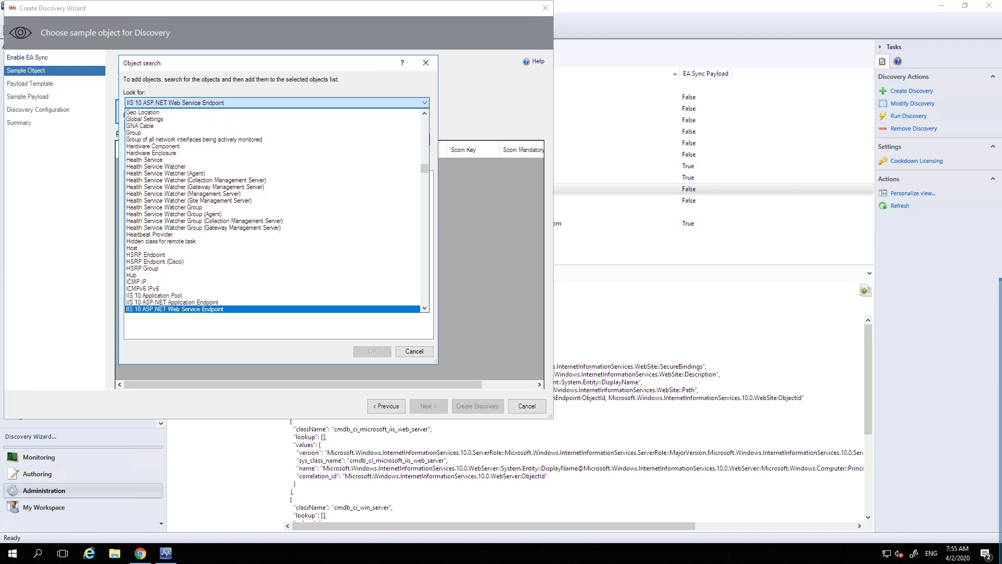
key("Up")
key("Up")
key("Up")
key("Return")
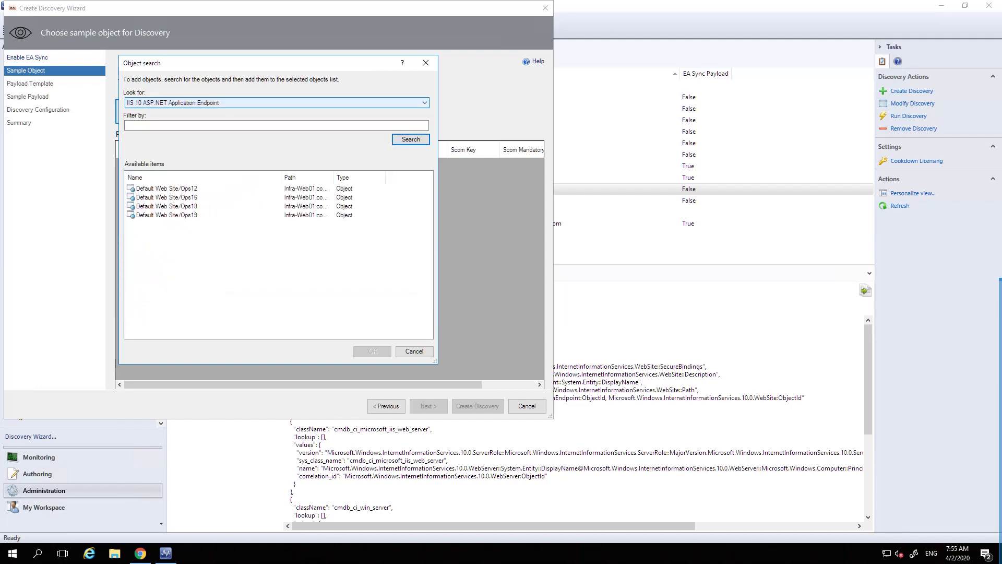
double_click(167, 206)
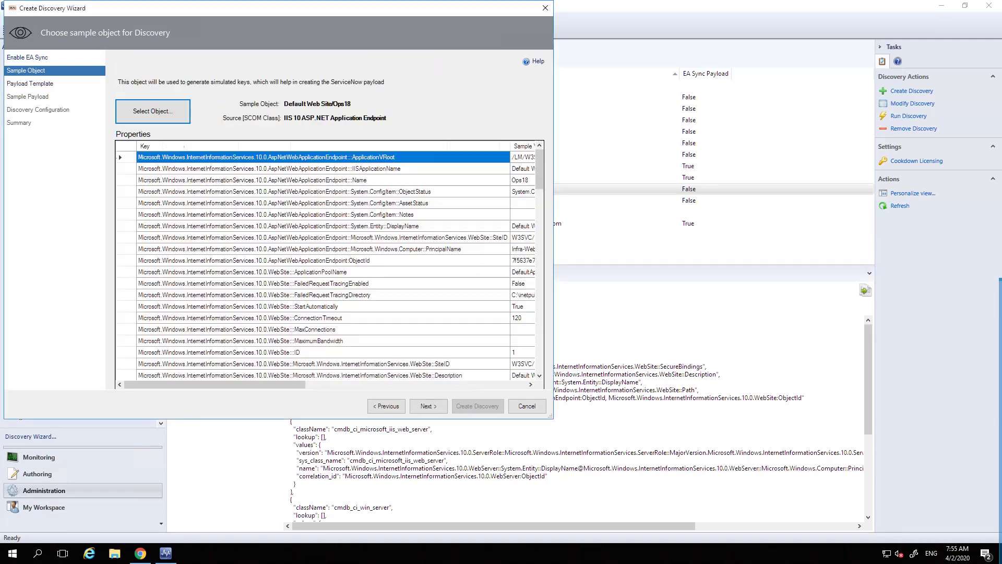
left_click(428, 406)
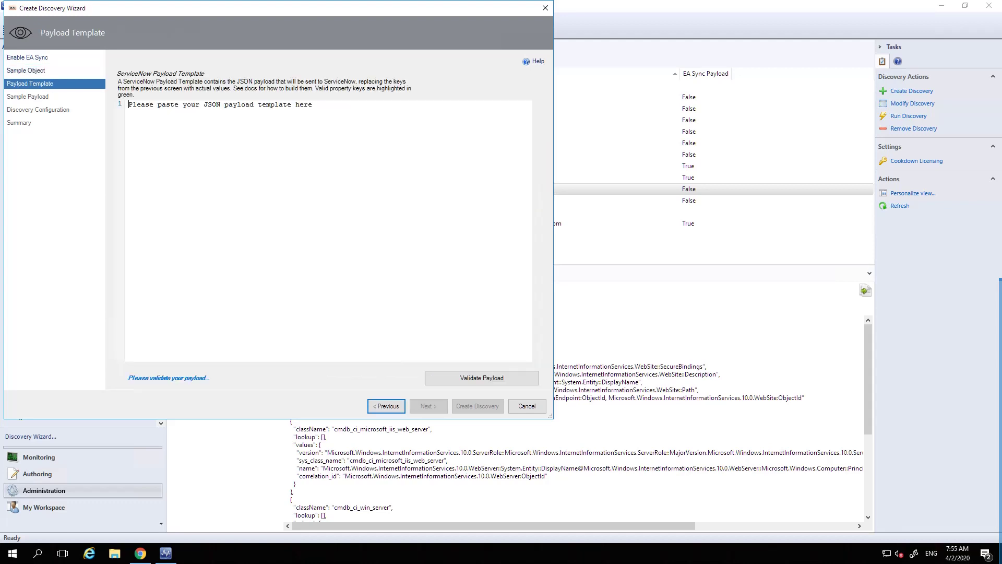
- Paste the copied JSON payload template, validate it and proceed to the sample payload
left_click(184, 104)
key("ctrl+v")
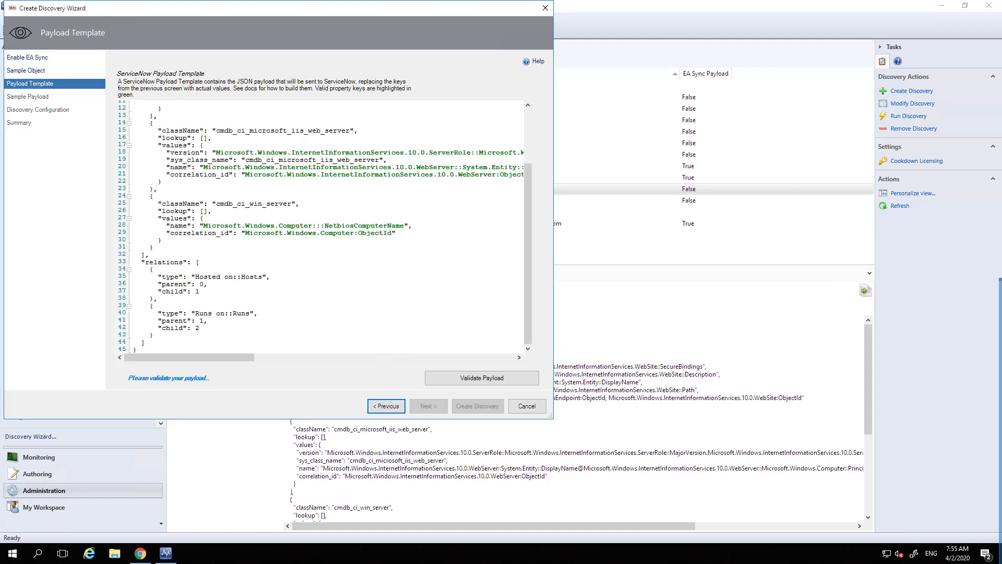
scroll(230, 225, "up", 4)
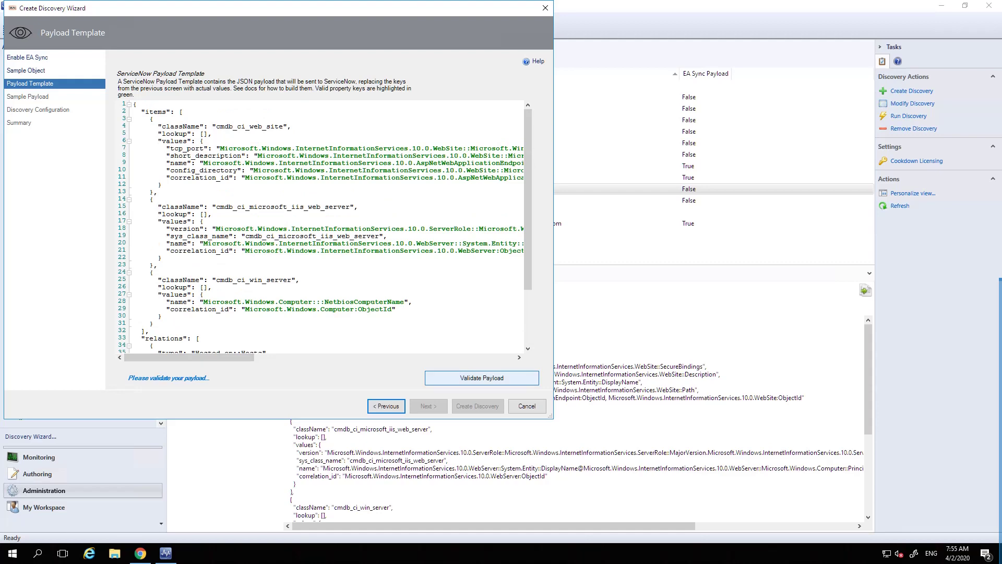
left_click(482, 378)
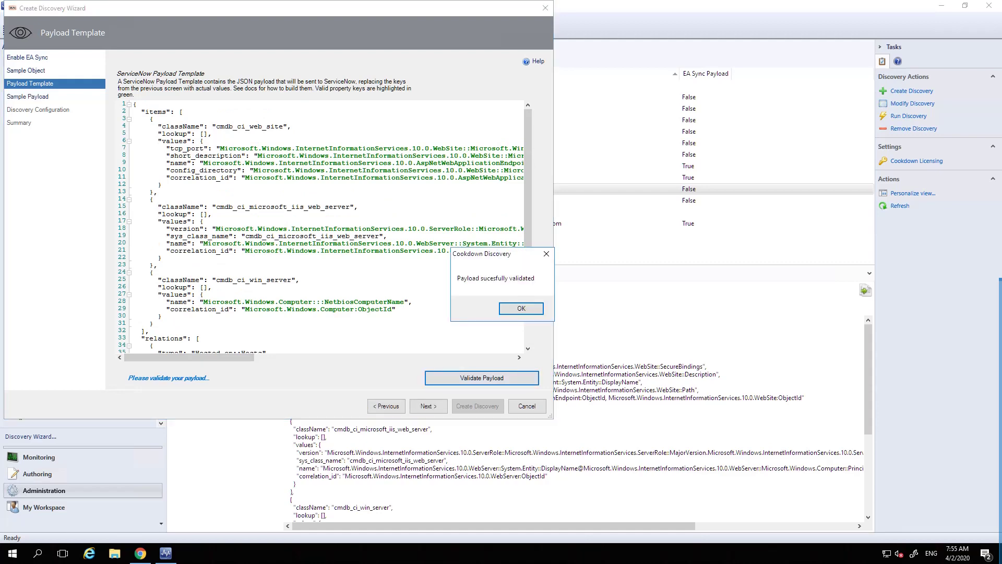
key("Return")
key("alt+n")
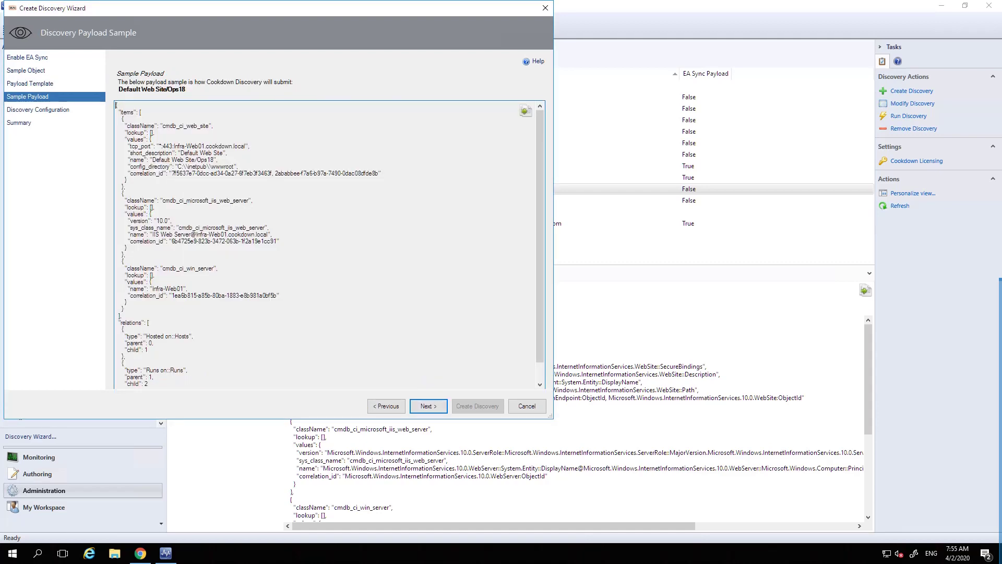
- Examine the tcp_port value in the sample payload and cancel creating the discovery
left_click_drag(132, 146, 250, 146)
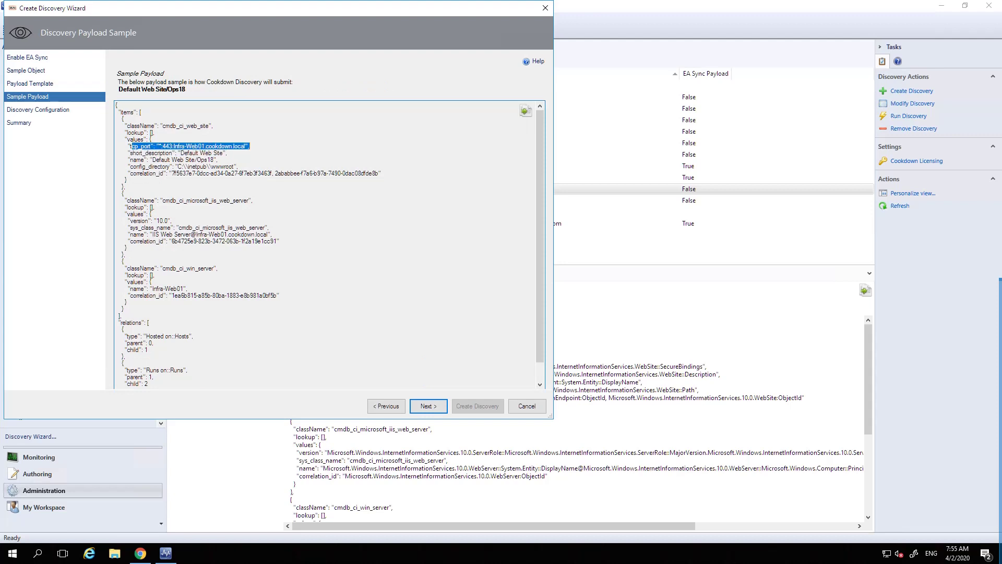
left_click(163, 146)
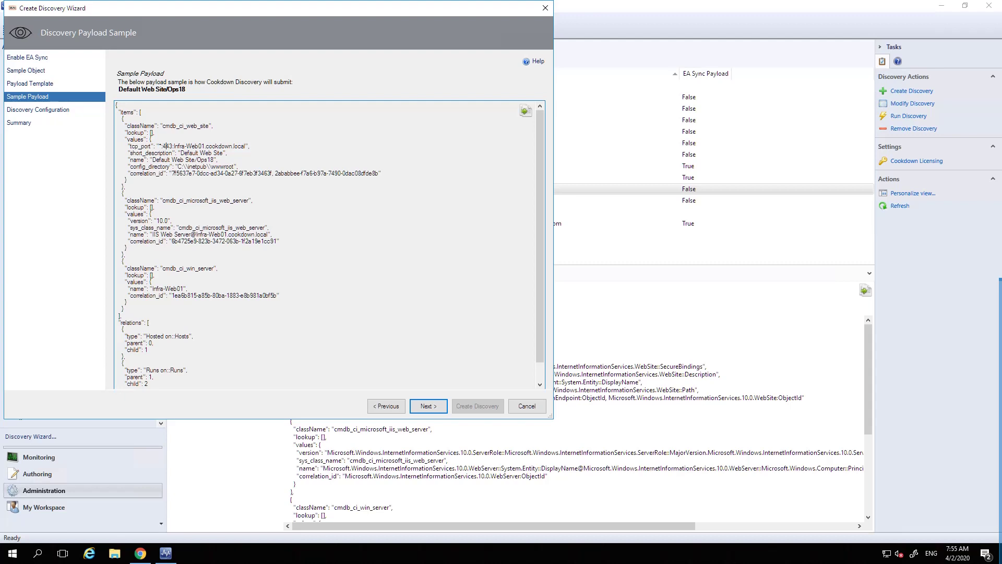
left_click_drag(163, 146, 173, 146)
left_click(160, 147)
left_click_drag(131, 146, 142, 160)
left_click_drag(158, 146, 187, 147)
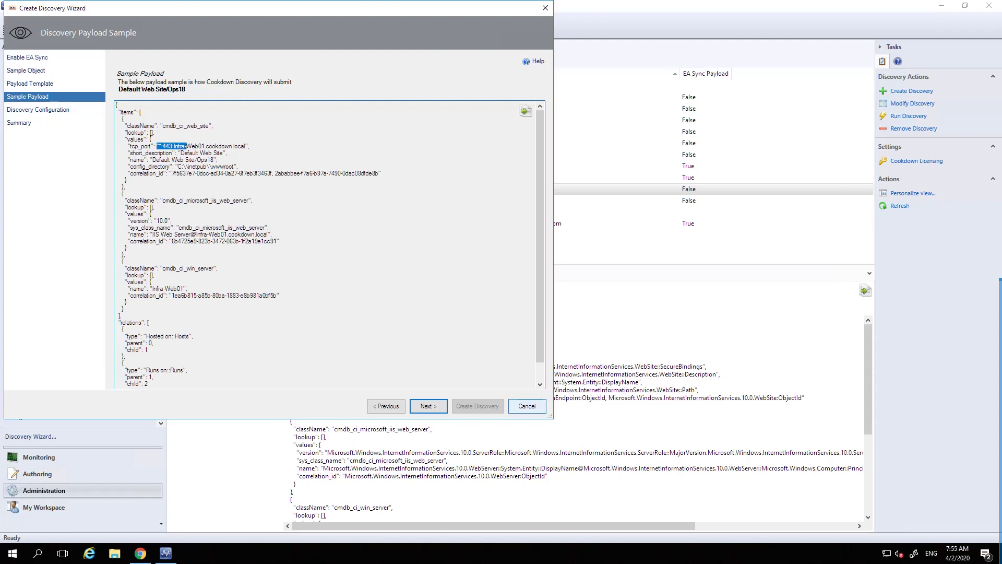
left_click(527, 406)
left_click(542, 312)
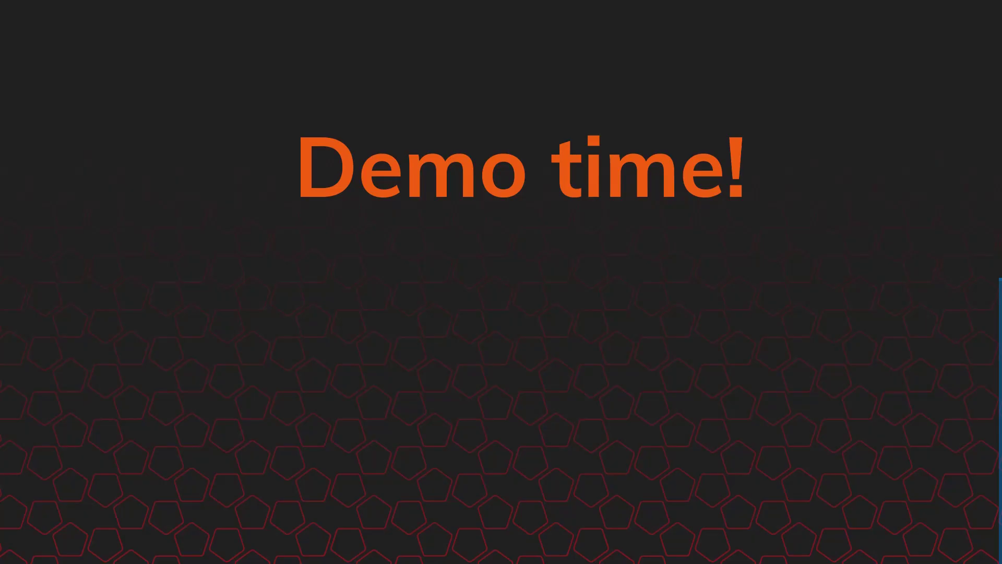
- Return to the Modify Discovery wizard for the web site class, proceed to its payload template and enlarge the window
key("alt+Tab")
key("alt+Tab")
key("alt+Tab")
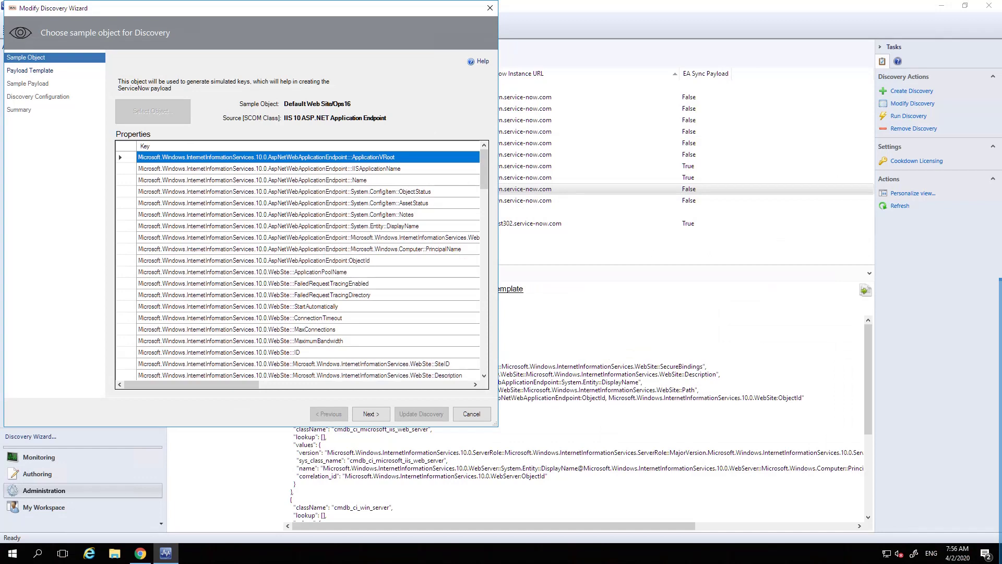
left_click(372, 414)
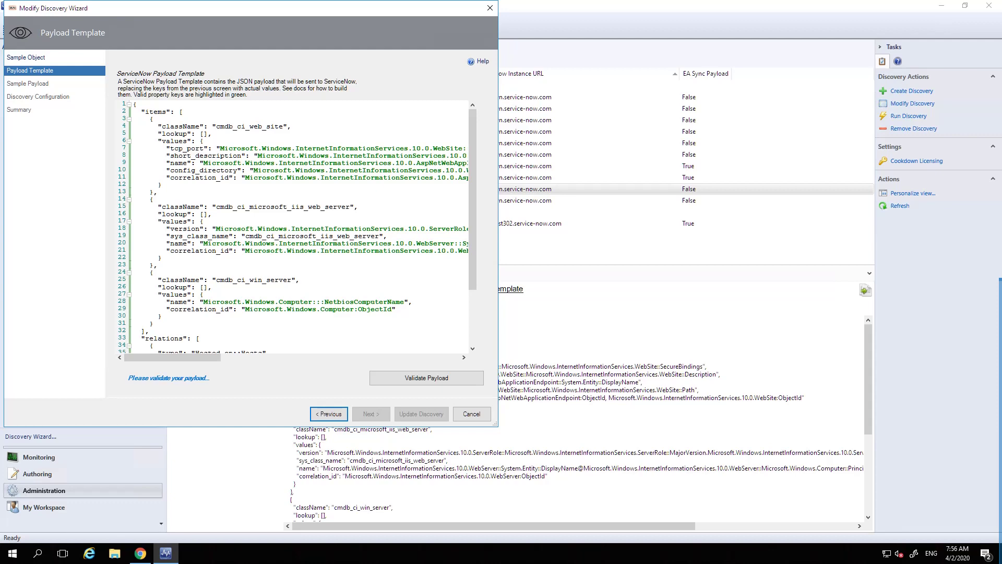
left_click_drag(495, 424, 900, 513)
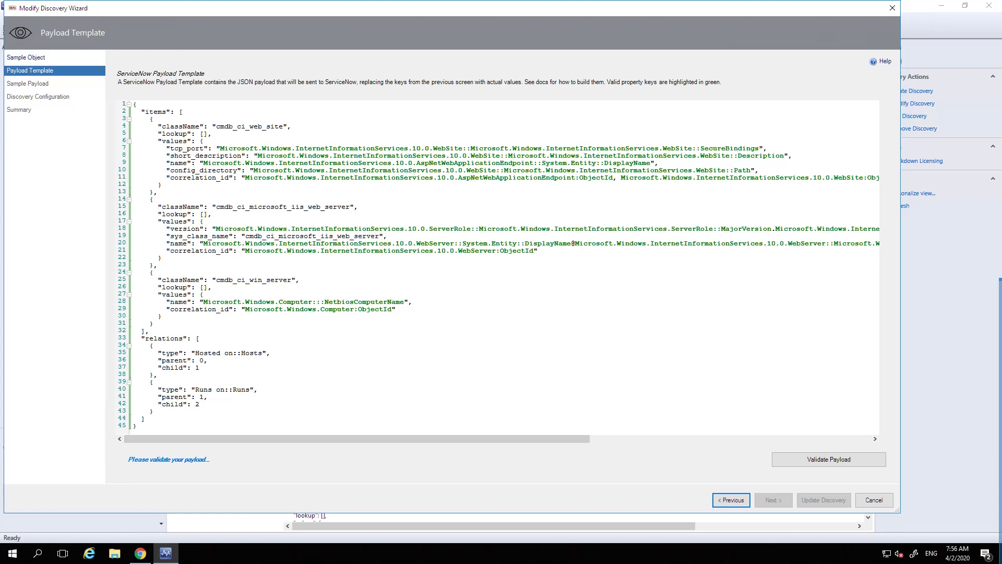
- Insert the opening [REGEX( before the SecureBindings key in the tcp_port value of cmdb_ci_web_site
left_click(220, 148)
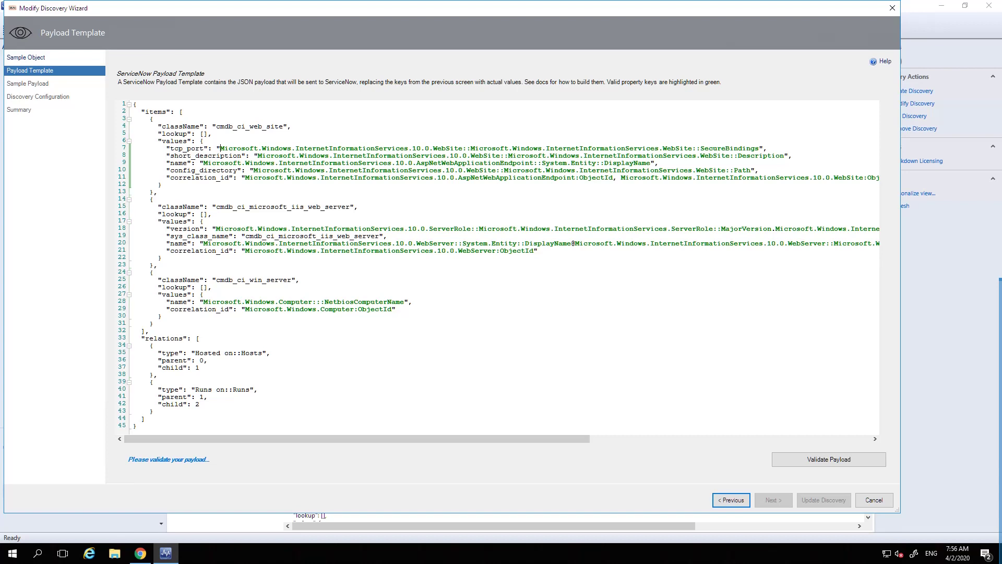
type("{")
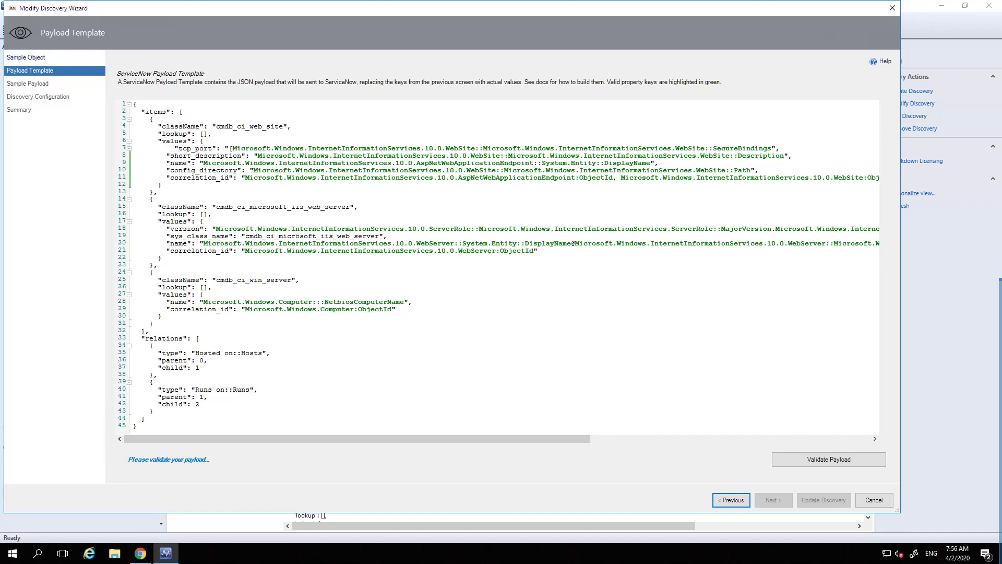
type("REGEX")
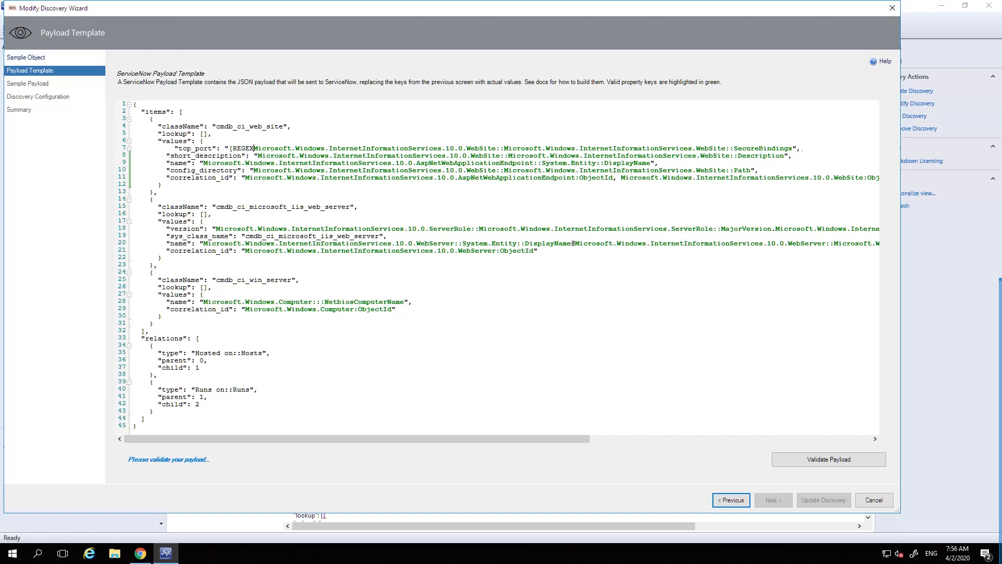
type("(")
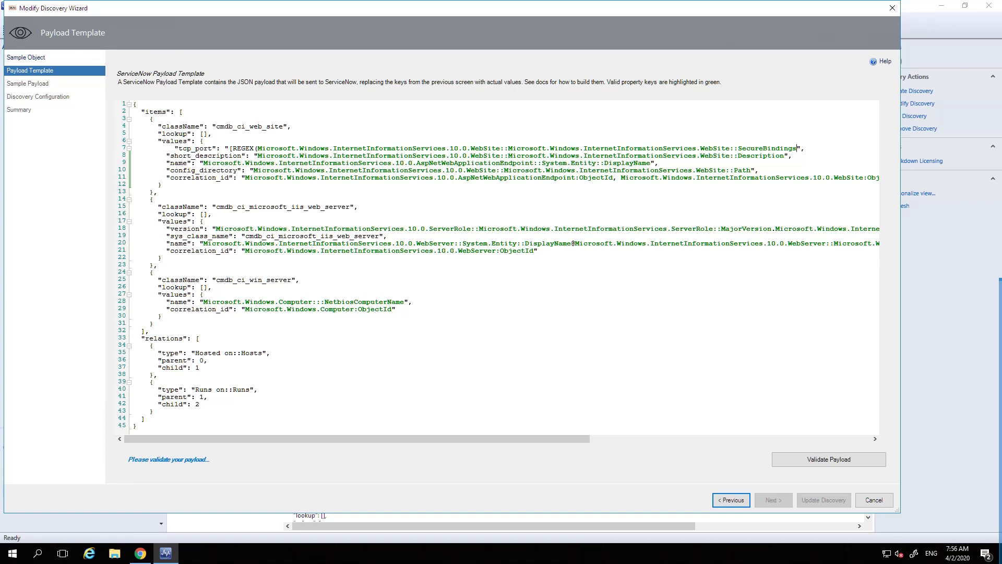
- Complete the tcp_port expression by adding ,'\\d+')] after the SecureBindings key
type(",")
type("\\")
type("d")
type("+")
type("'")
type("'")
type(")]")
key("shift+Right")
left_click_drag(816, 148, 822, 148)
left_click(822, 148)
key("ctrl+z")
left_click(821, 149)
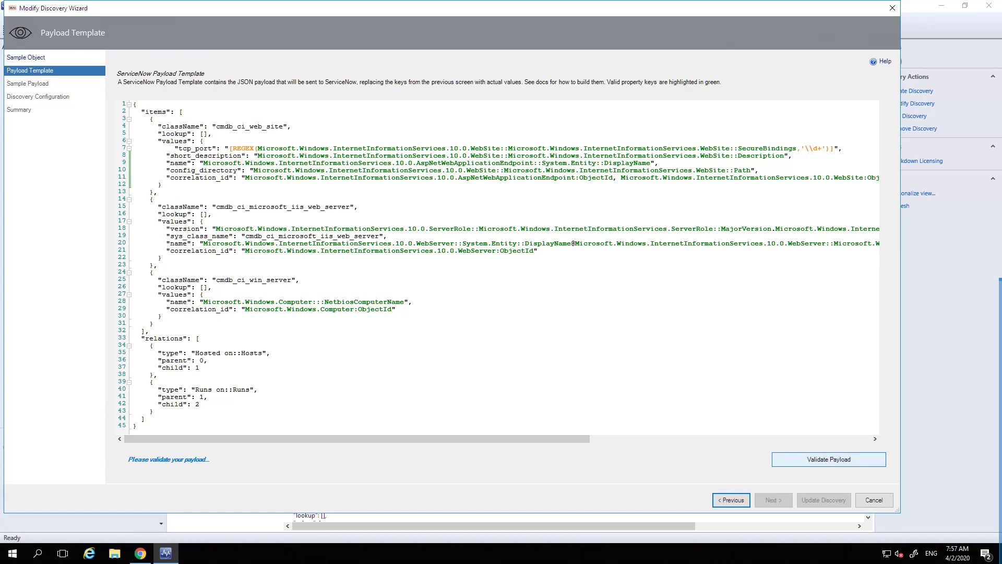
- Validate the edited payload template and check the tcp_port value in the sample payload
left_click(828, 459)
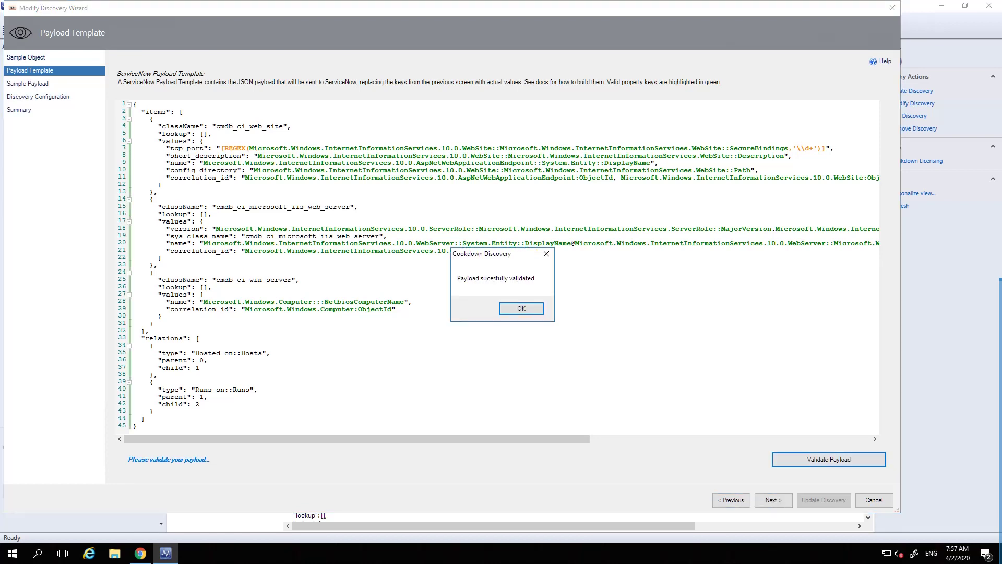
key("Return")
left_click(774, 500)
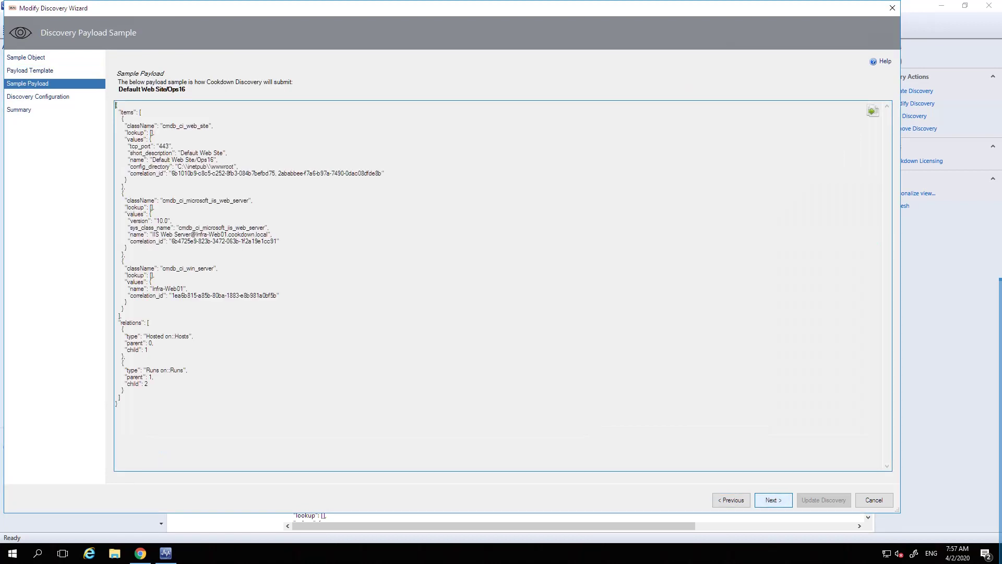
double_click(165, 146)
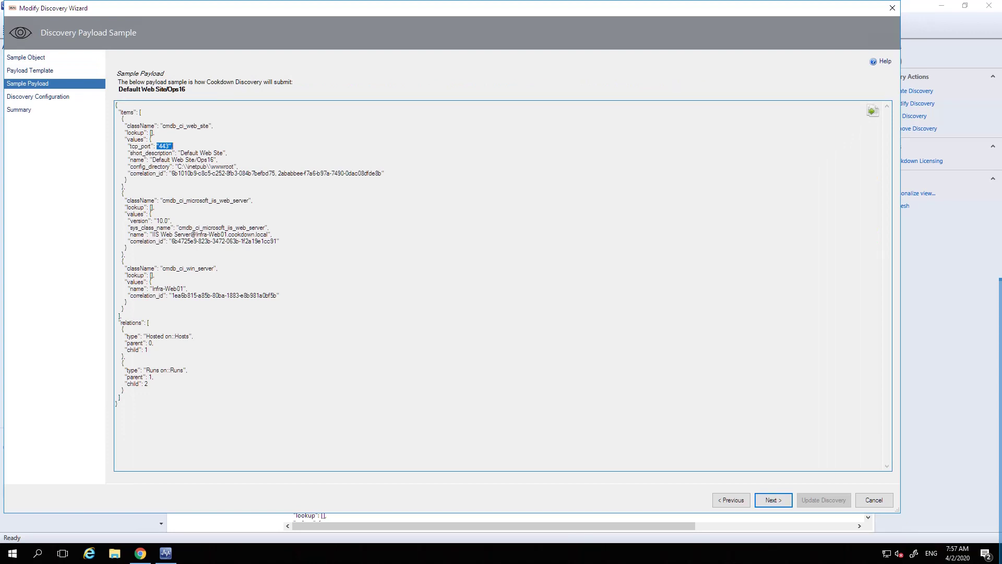
- Update the discovery with its existing schedule and instance configuration, and run it for cmdb_ci_web_site
key("Return")
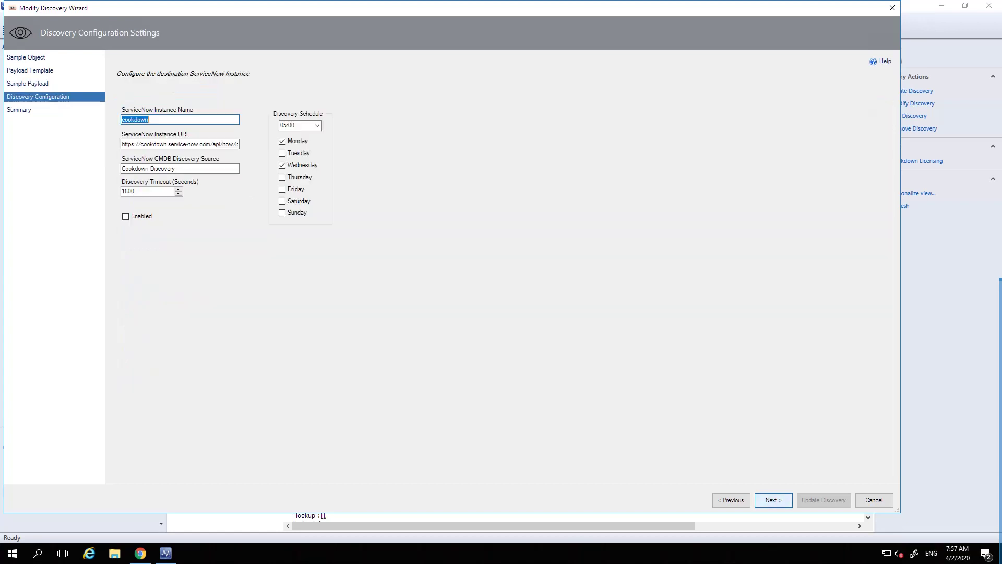
key("Return")
key("Return")
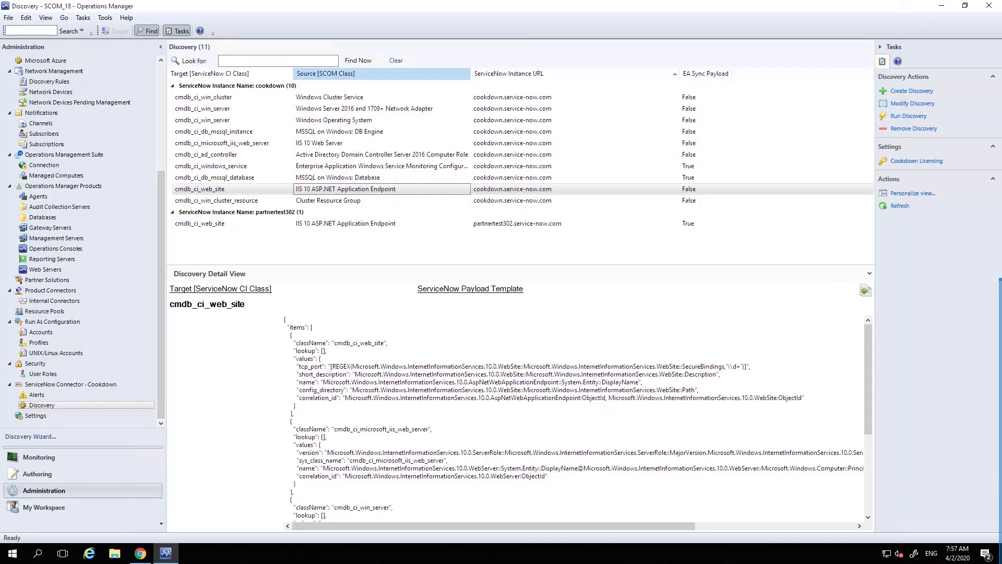
double_click(342, 366)
left_click(909, 116)
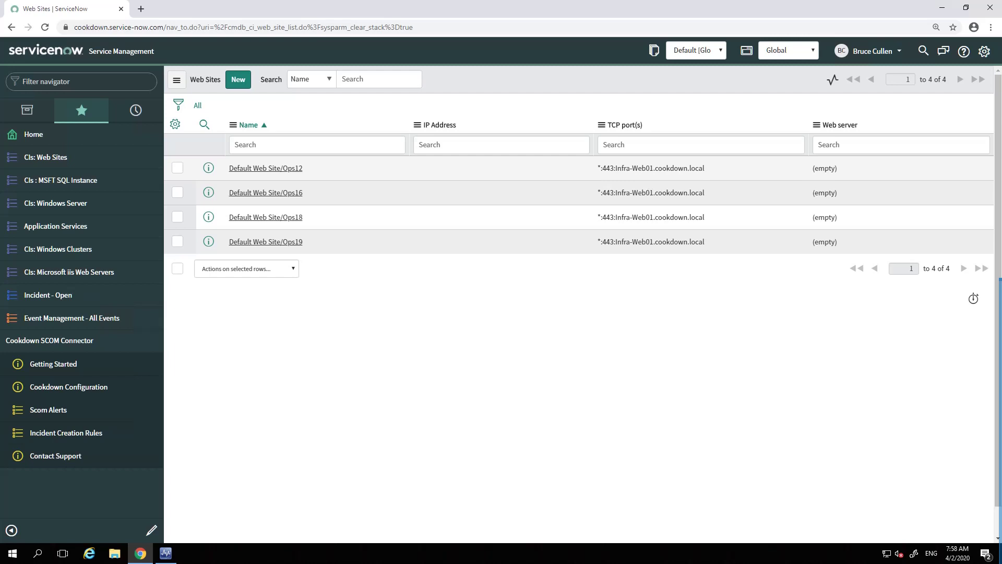
- Compare the TCP port(s) values in the ServiceNow Web Sites list and dismiss the calendar notification
left_click_drag(609, 168, 705, 169)
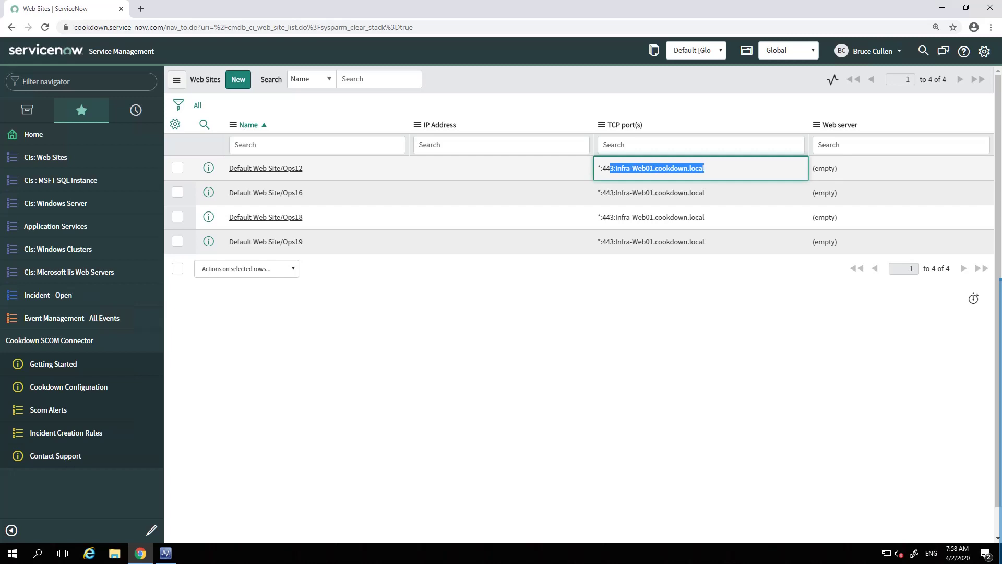
left_click_drag(598, 168, 602, 168)
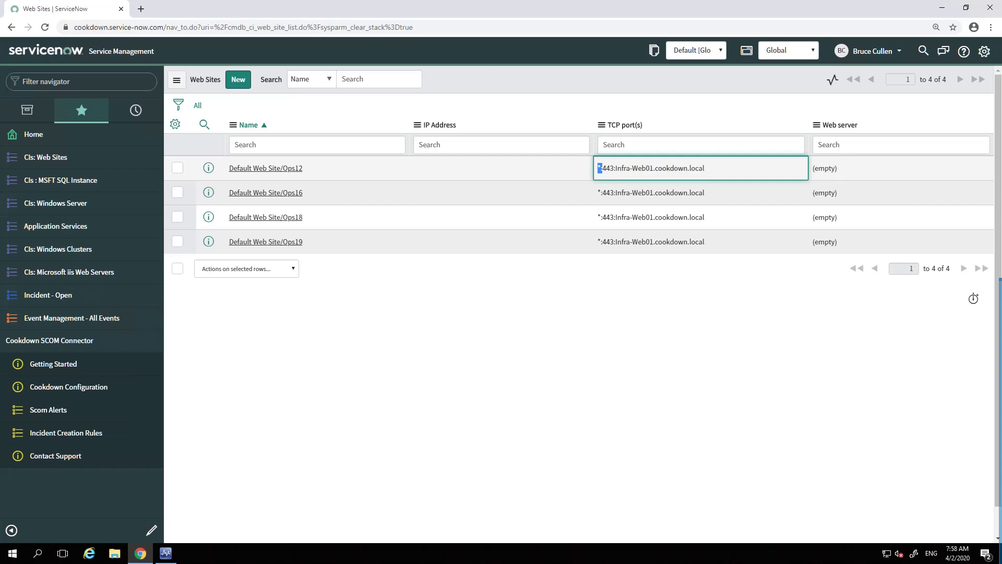
left_click(607, 307)
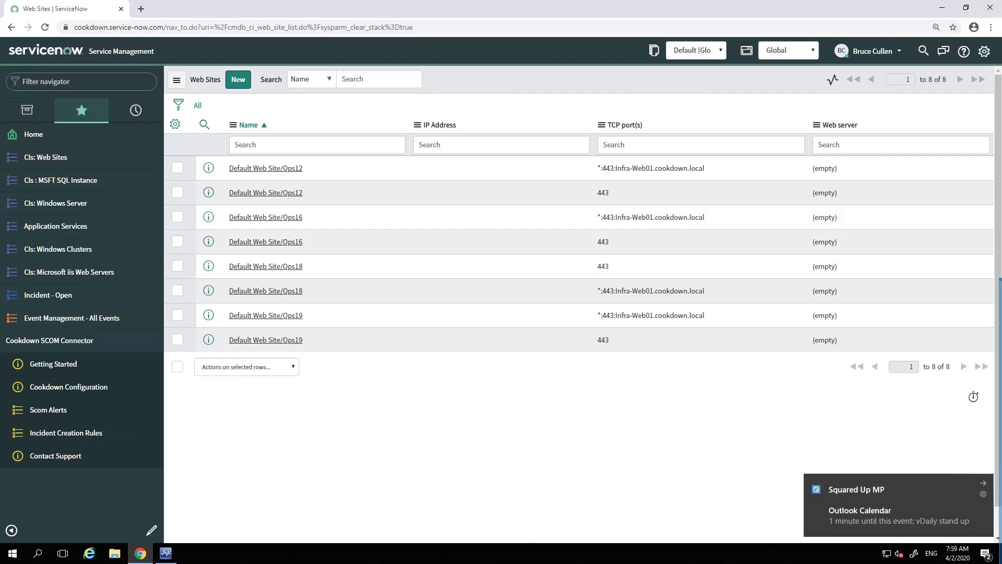
left_click(983, 484)
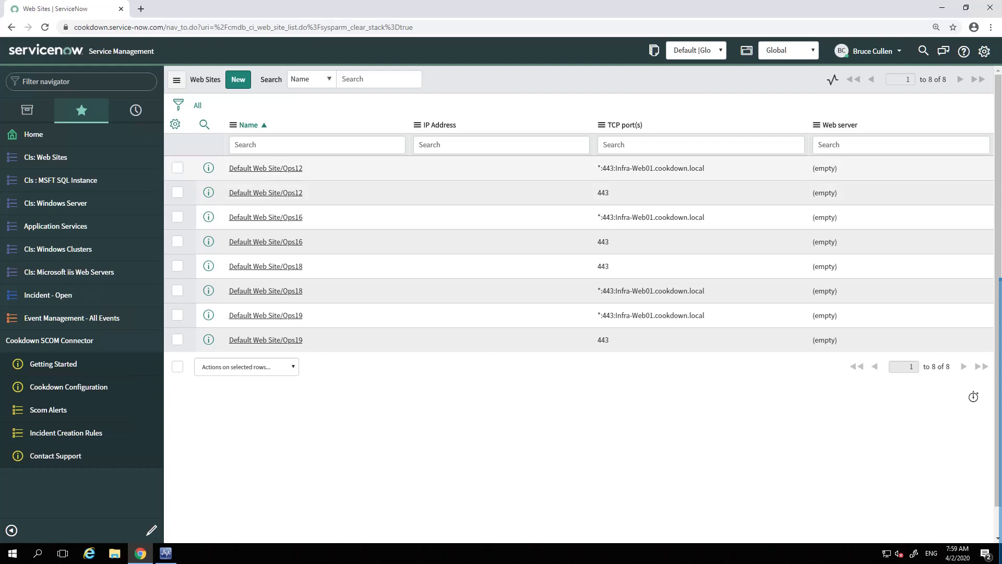
- Open the cookdown/DiscoveryPayloadLibrary repository on GitHub in a new browser tab and look over its discovery payload folders
left_click(141, 9)
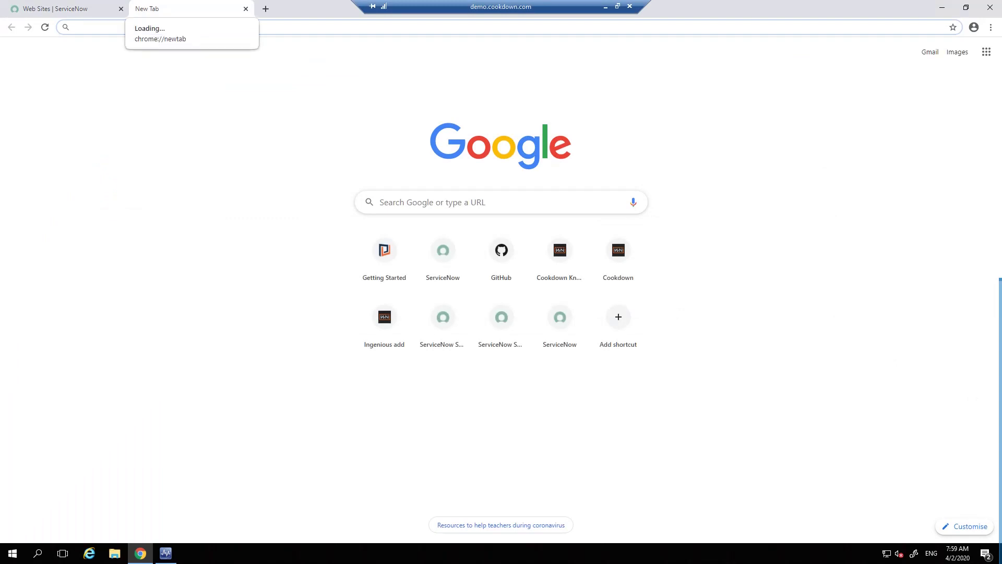
type("git")
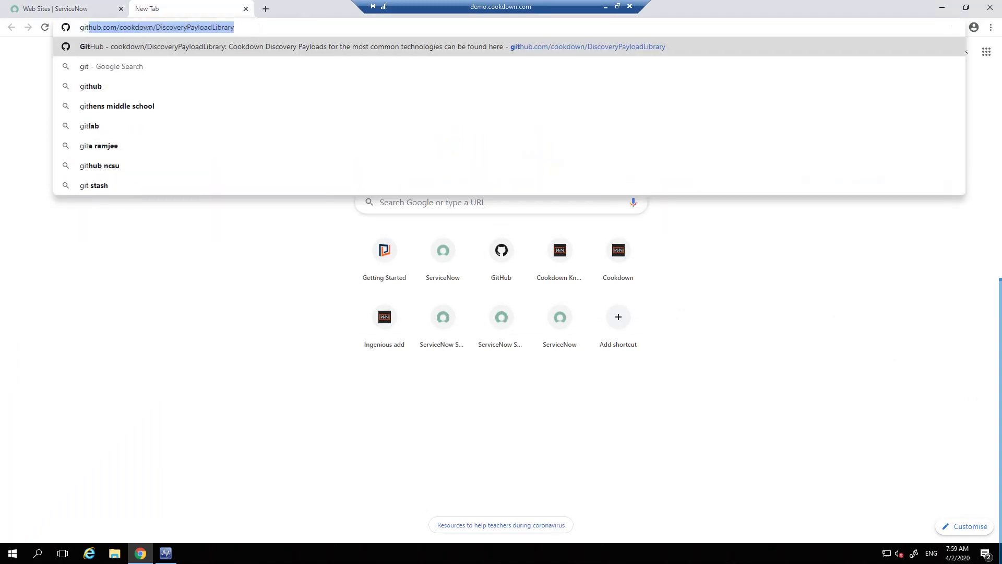
key("Return")
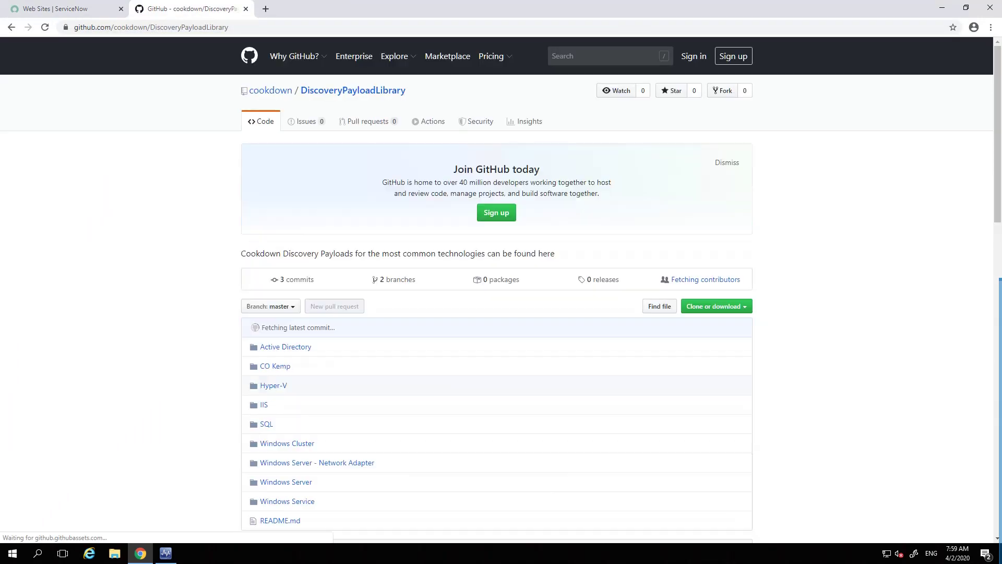
scroll(501, 289, "down", 1)
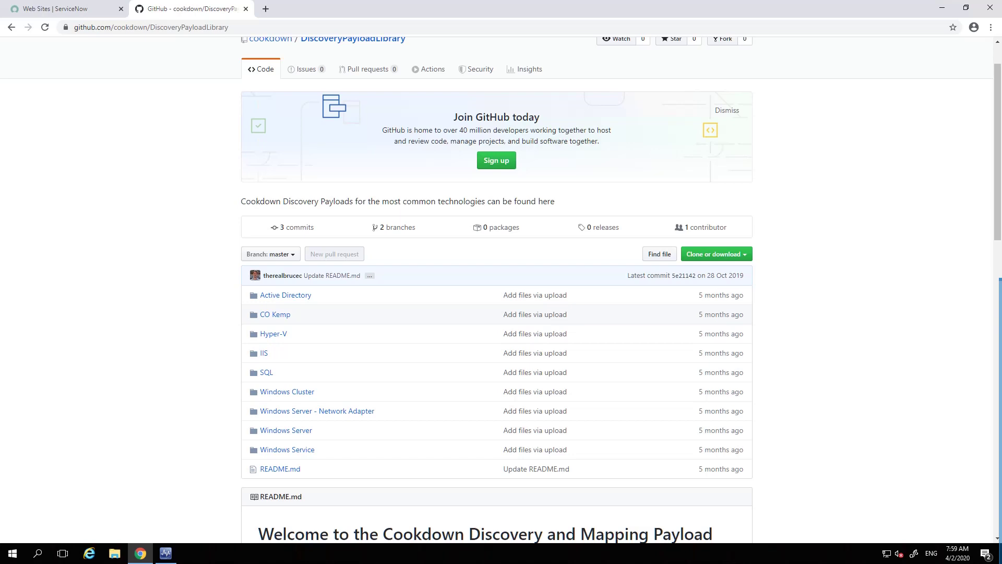
- Return to the ServiceNow tab, switch to Operations Manager, and examine the '\\d+' pattern in the tcp_port expression of the cmdb_ci_web_site payload template
key("ctrl+Tab")
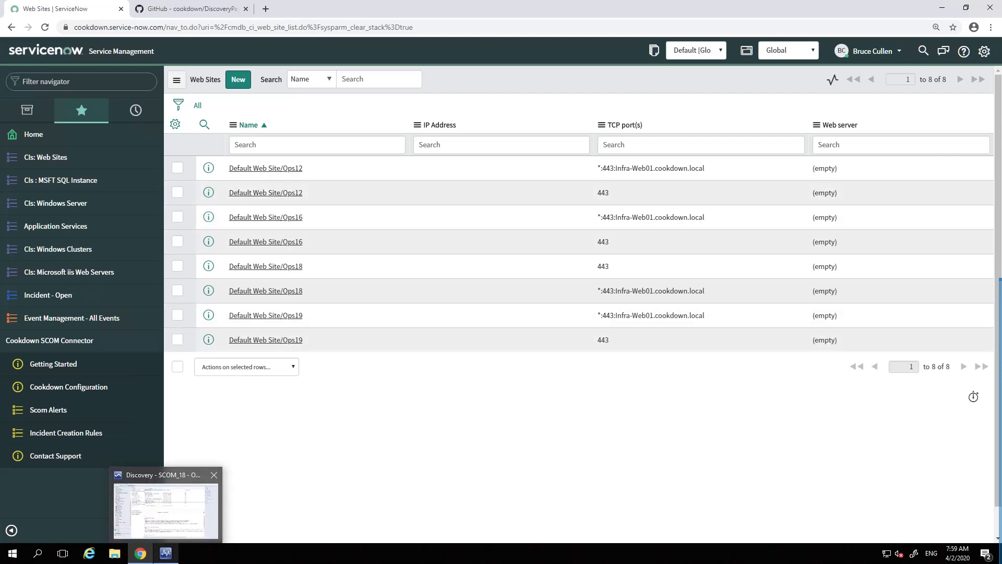
left_click(165, 553)
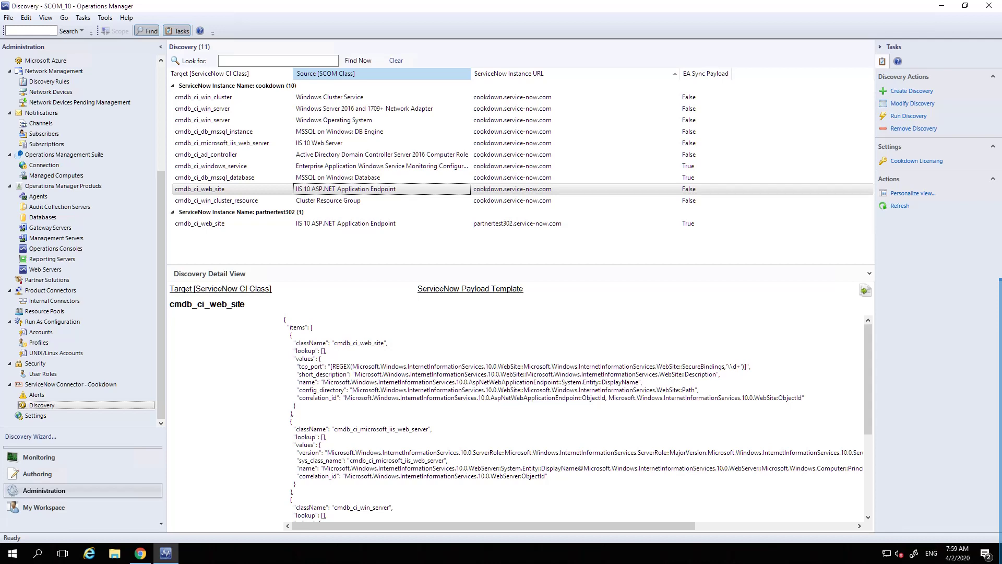
left_click_drag(725, 367, 750, 366)
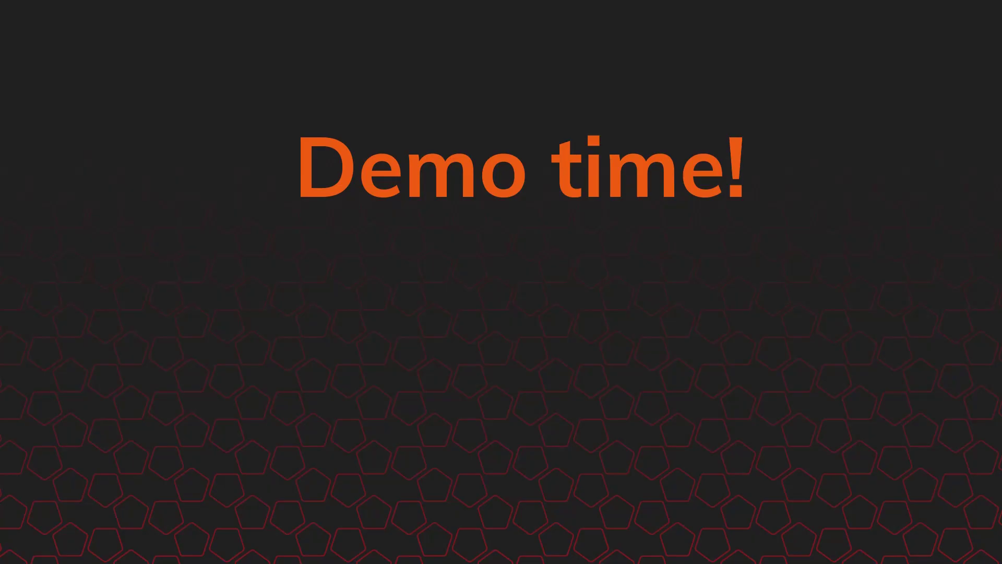
key("Right")
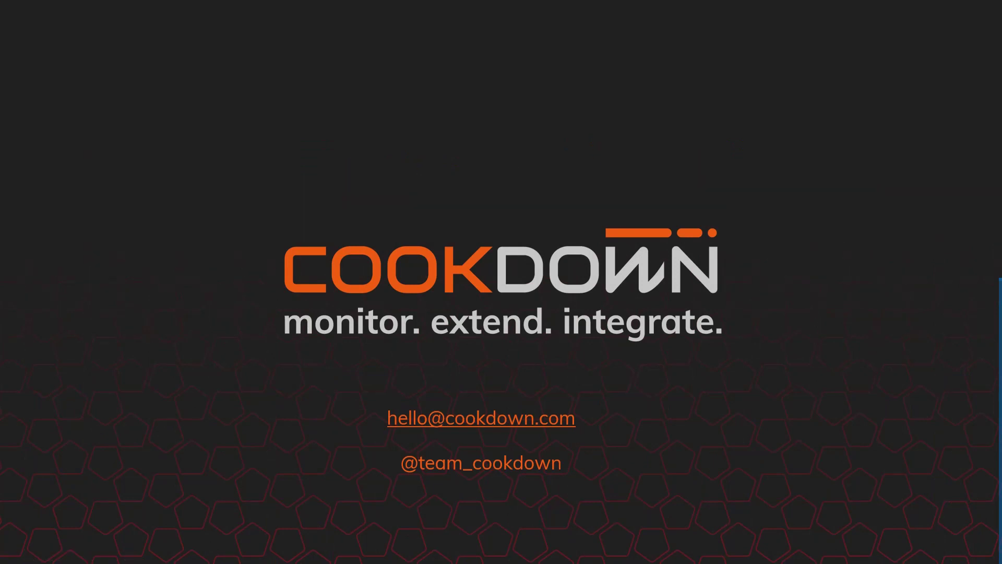